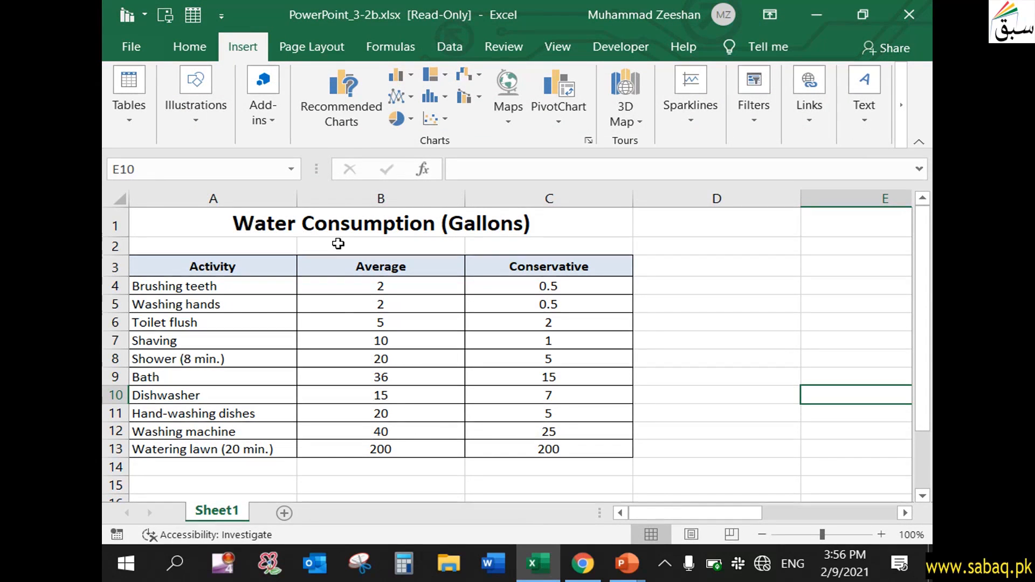
click(241, 270)
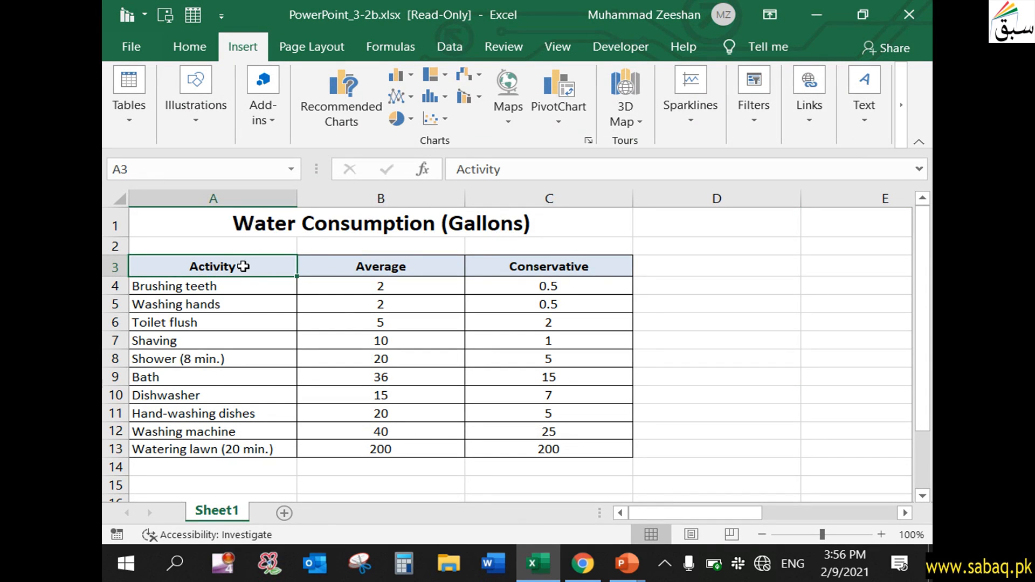
drag(245, 274, 260, 392)
click(354, 304)
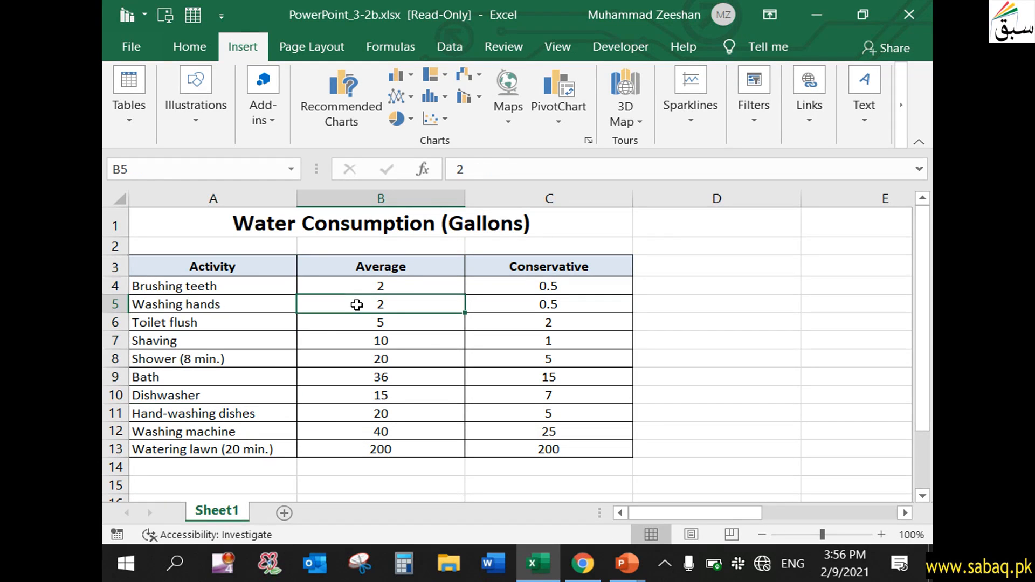
click(395, 284)
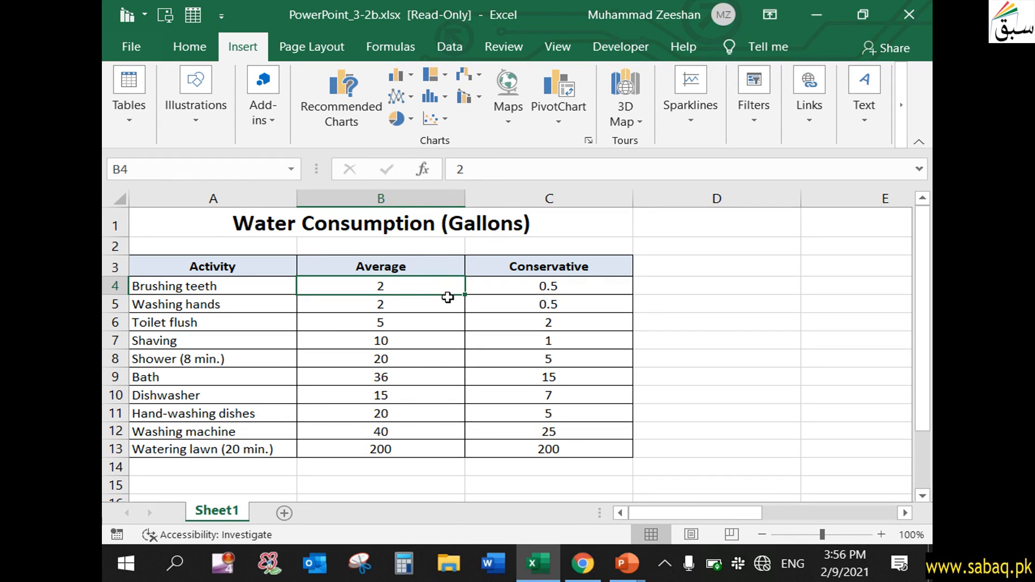
click(581, 282)
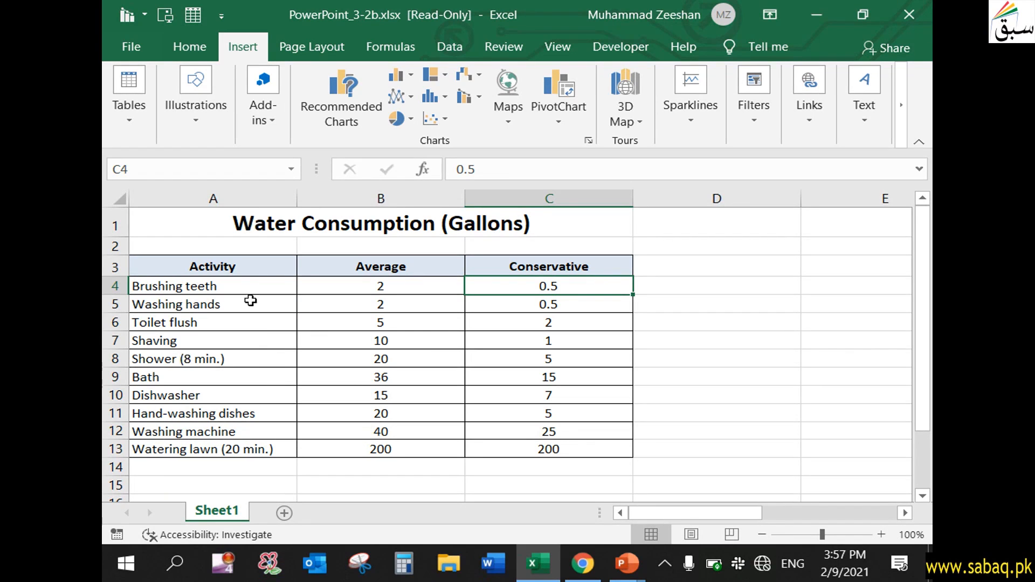
Step: Copy the water consumption table with its header row, cells A3:C13
drag(275, 270, 534, 450)
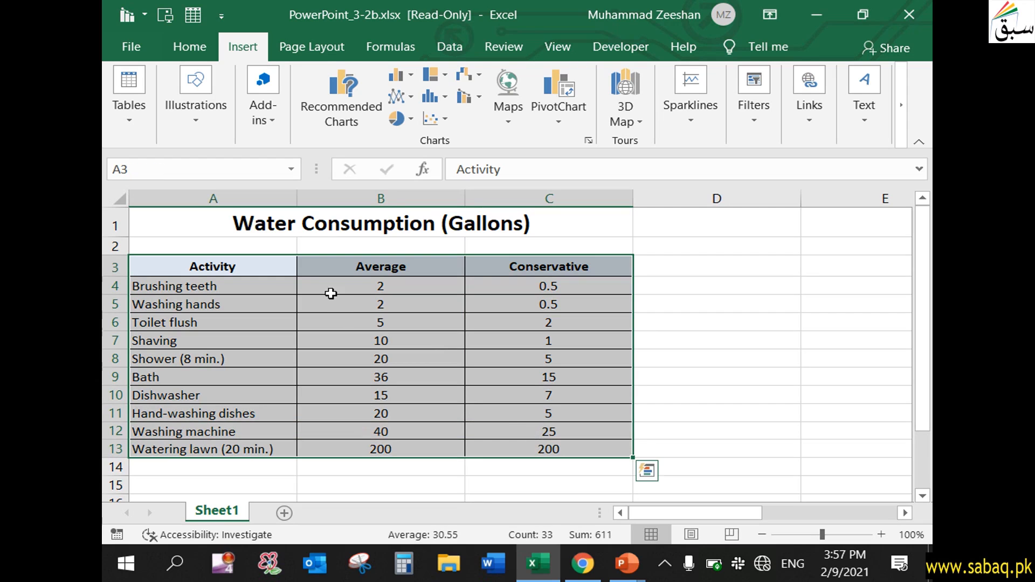
right_click(244, 264)
click(300, 118)
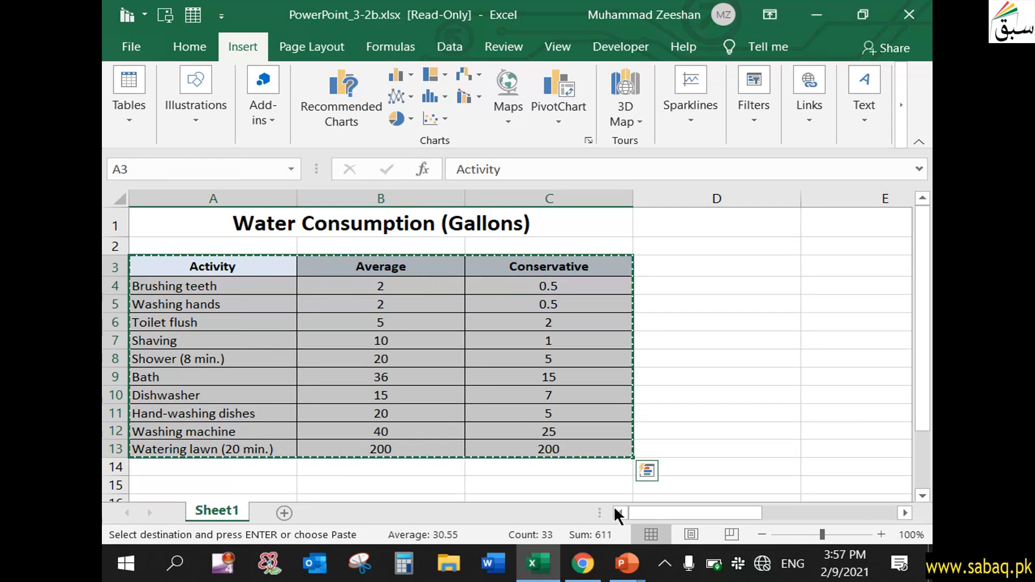
Step: Switch to the PowerPoint presentation and paste the copied table into the chart's data sheet starting at cell A1
mouse_move(625, 564)
click(660, 513)
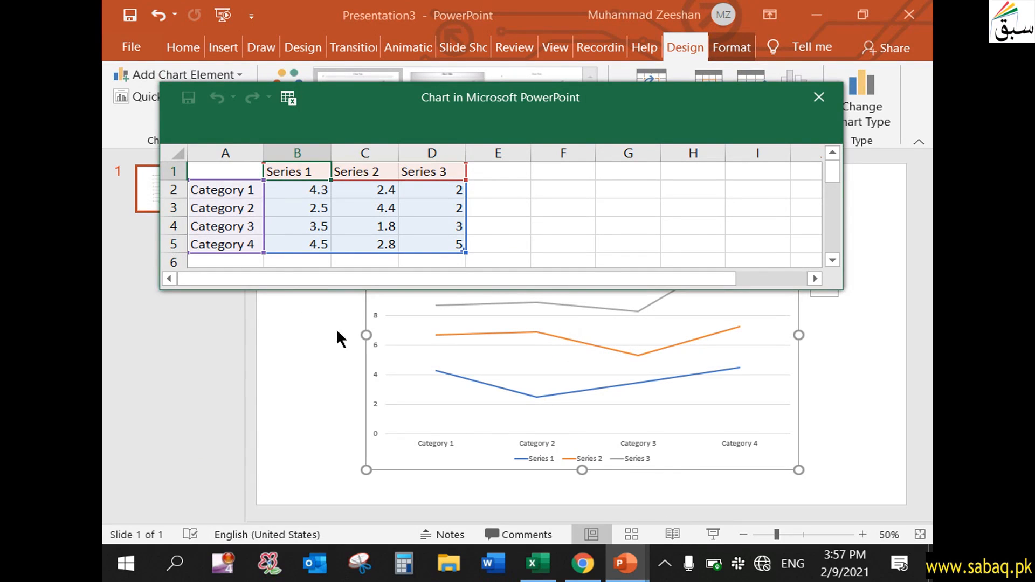
right_click(236, 173)
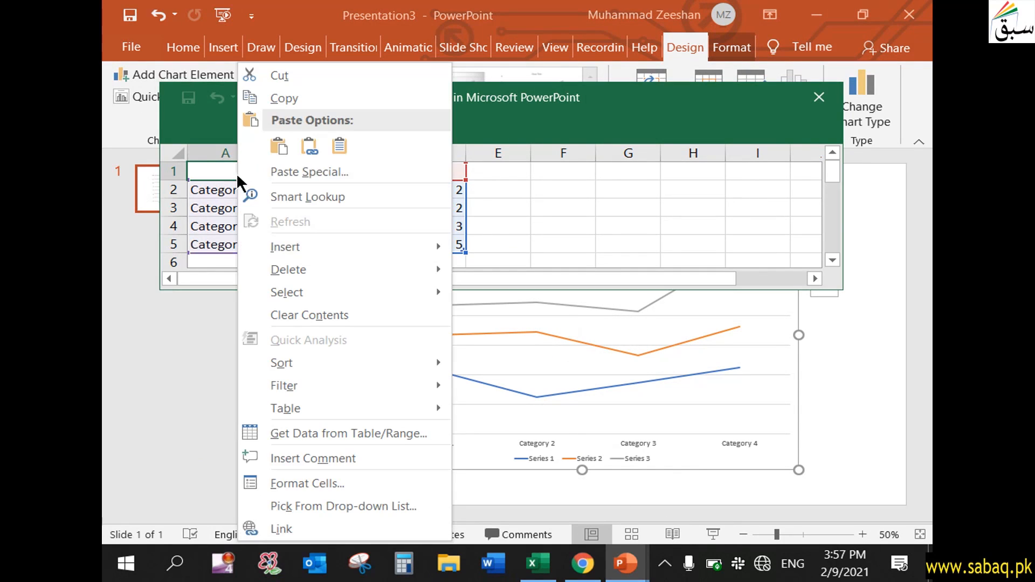
click(282, 146)
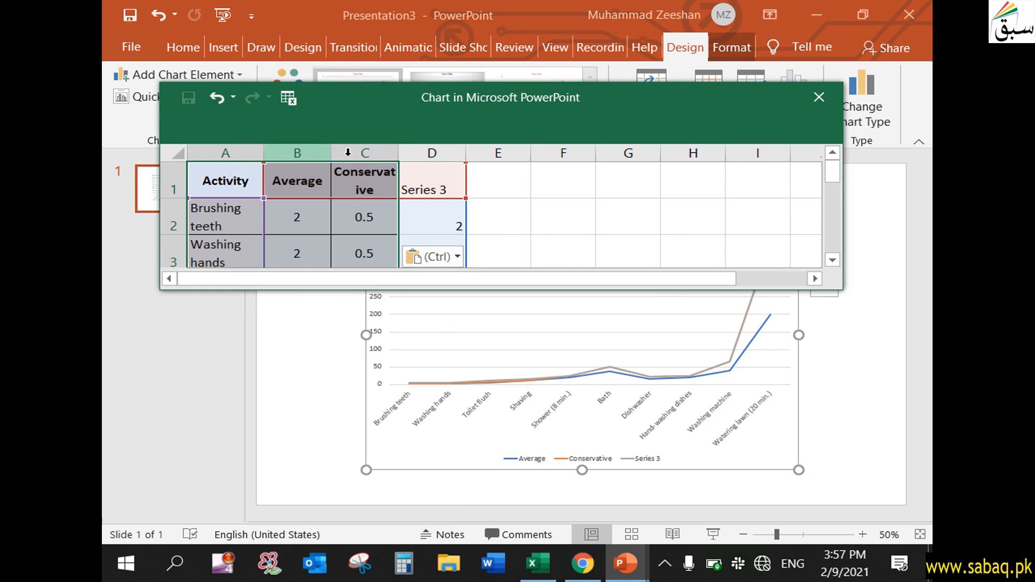
Step: Fit column B to its contents and widen column C so the Conservative heading fits on one line
click(265, 153)
double_click(331, 153)
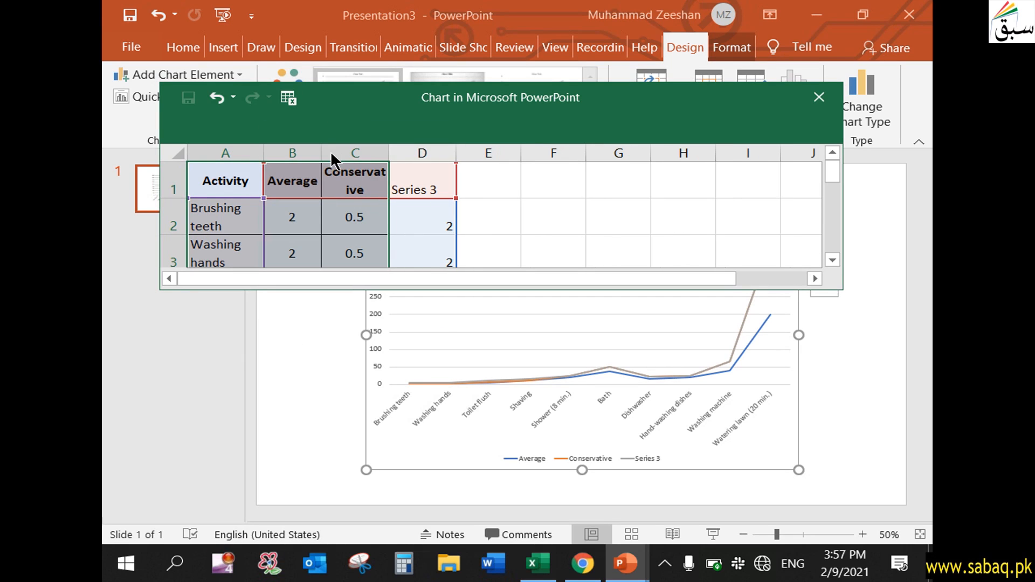
drag(389, 153, 436, 153)
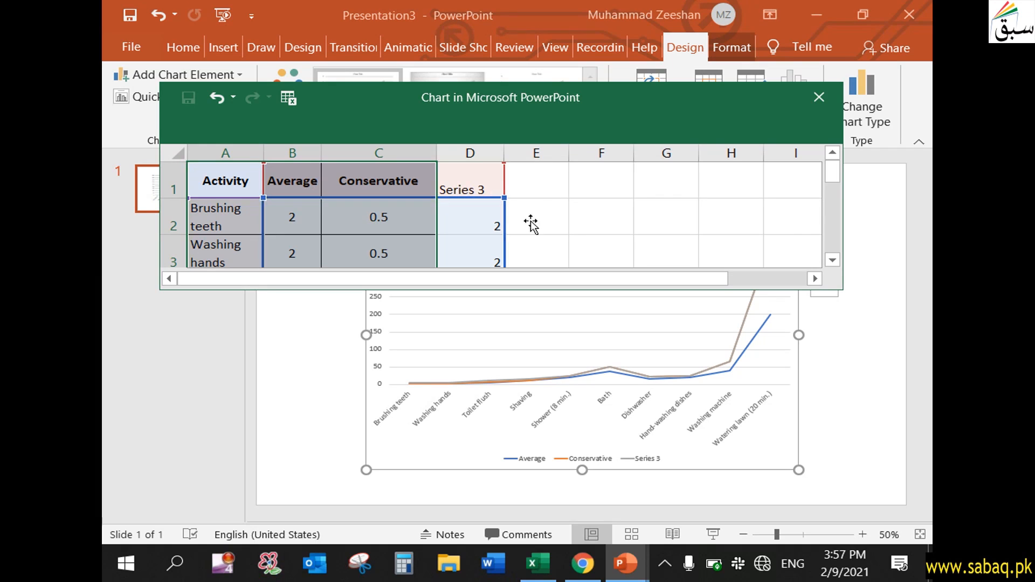
click(681, 245)
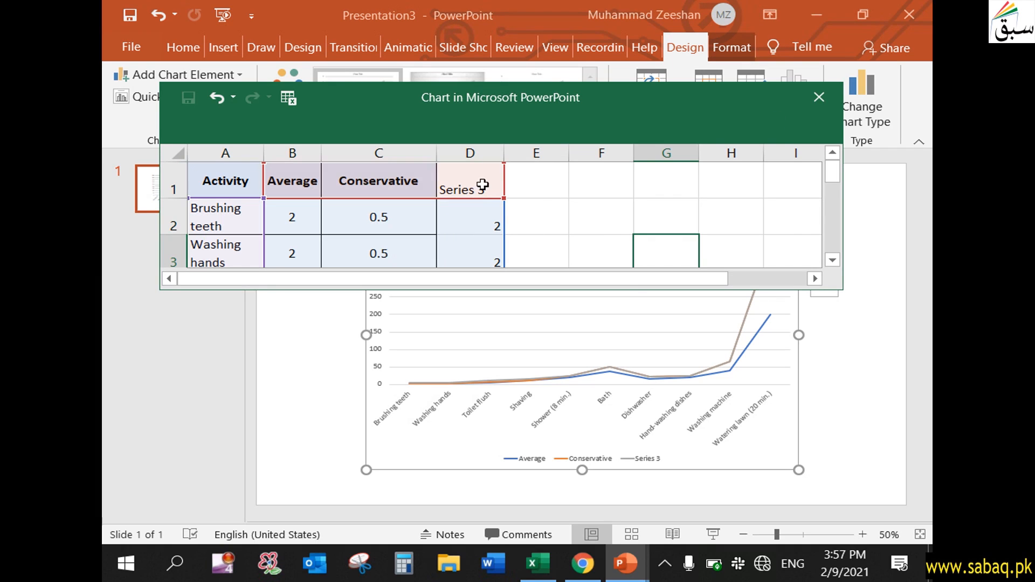
Step: Delete the Series 3 column (column D) from the chart's data sheet
click(486, 154)
right_click(486, 154)
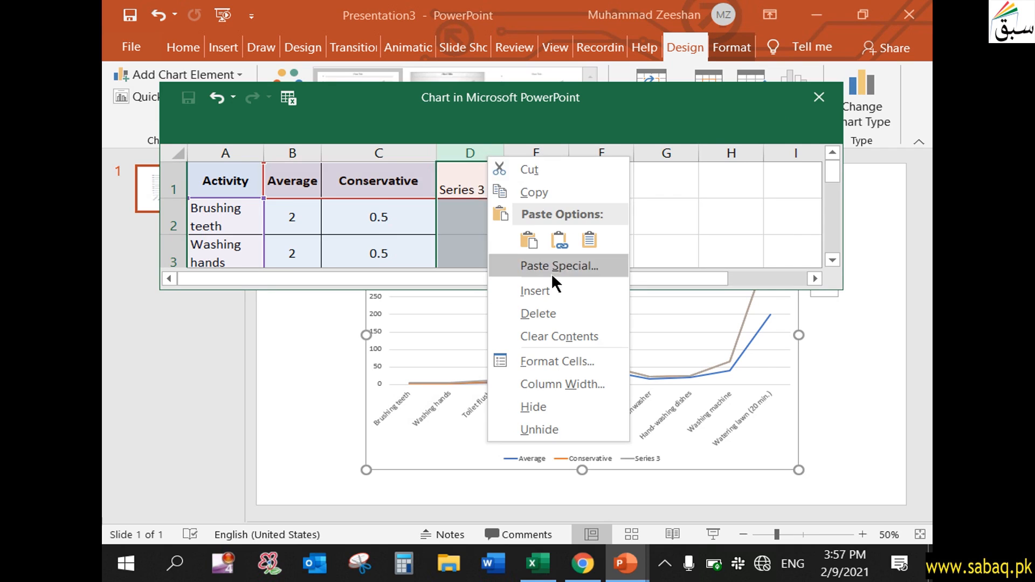
click(558, 313)
click(557, 242)
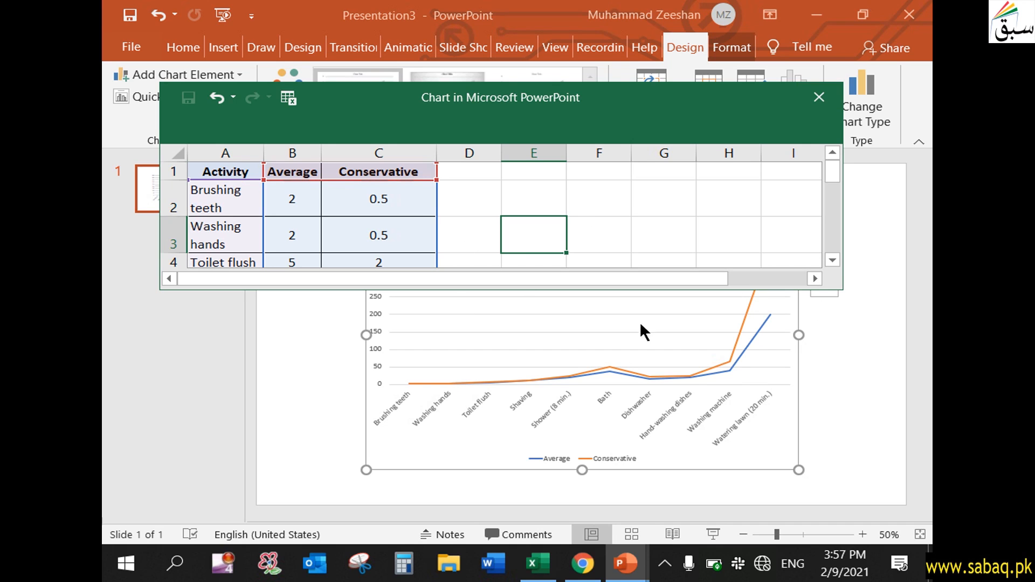
Step: Close the chart's data sheet and return to the slide in the PowerPoint presentation
click(817, 108)
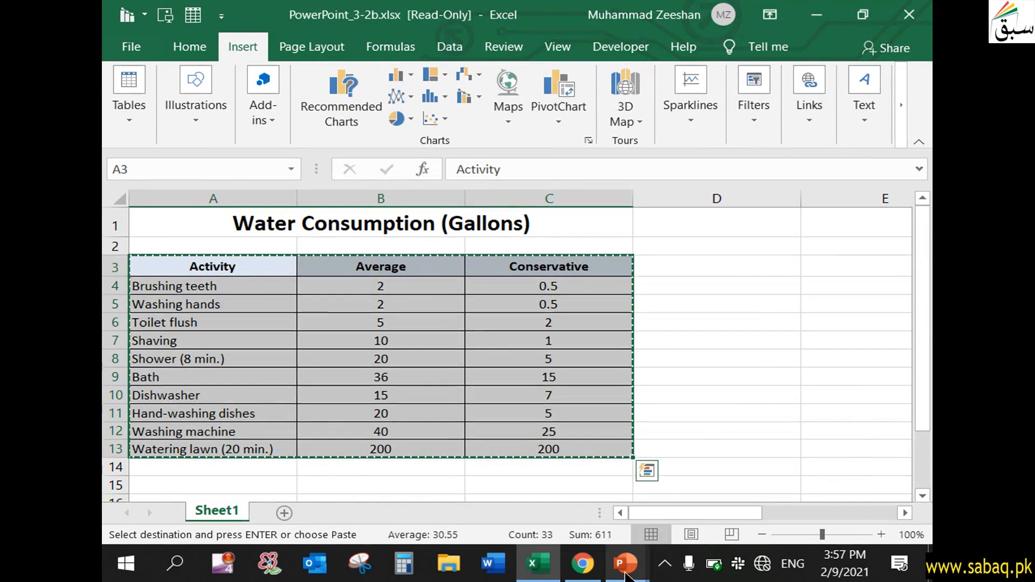
mouse_move(625, 566)
click(677, 489)
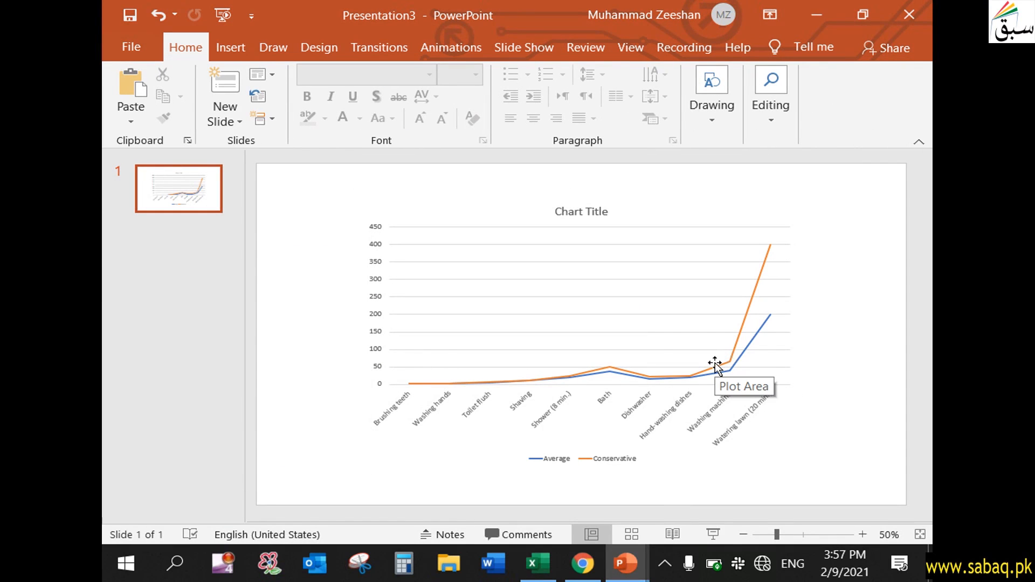
click(556, 459)
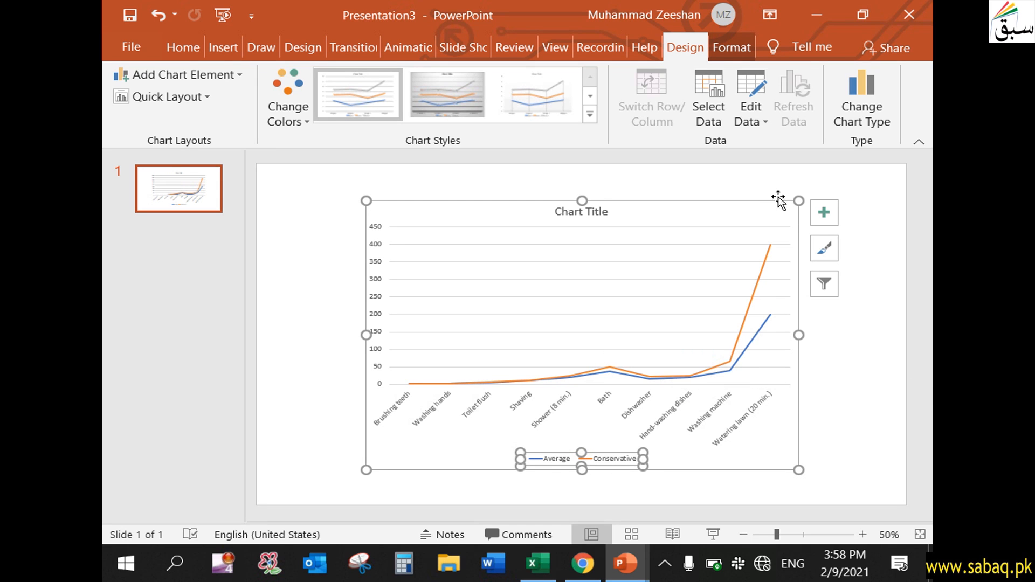
click(846, 351)
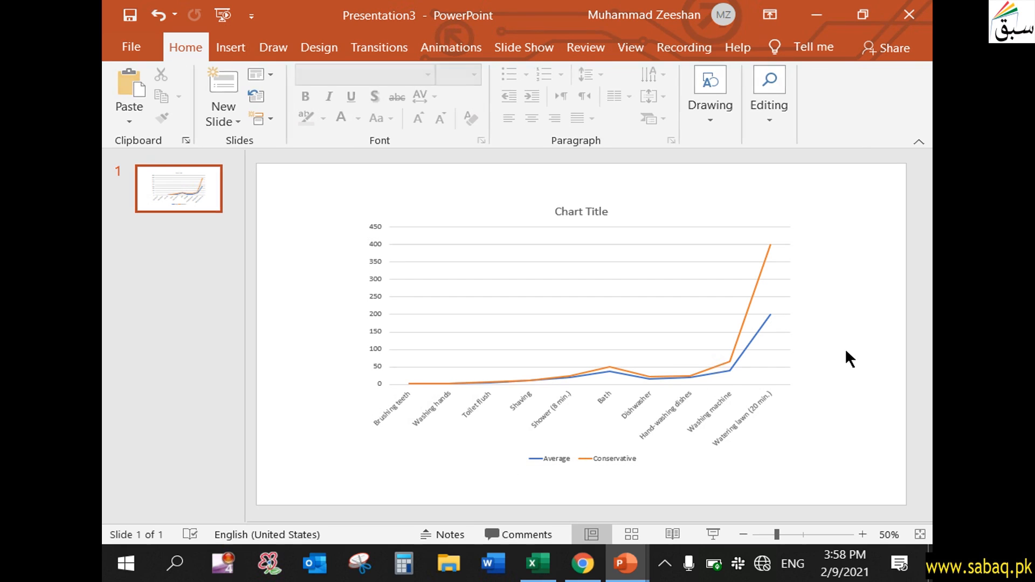
click(665, 307)
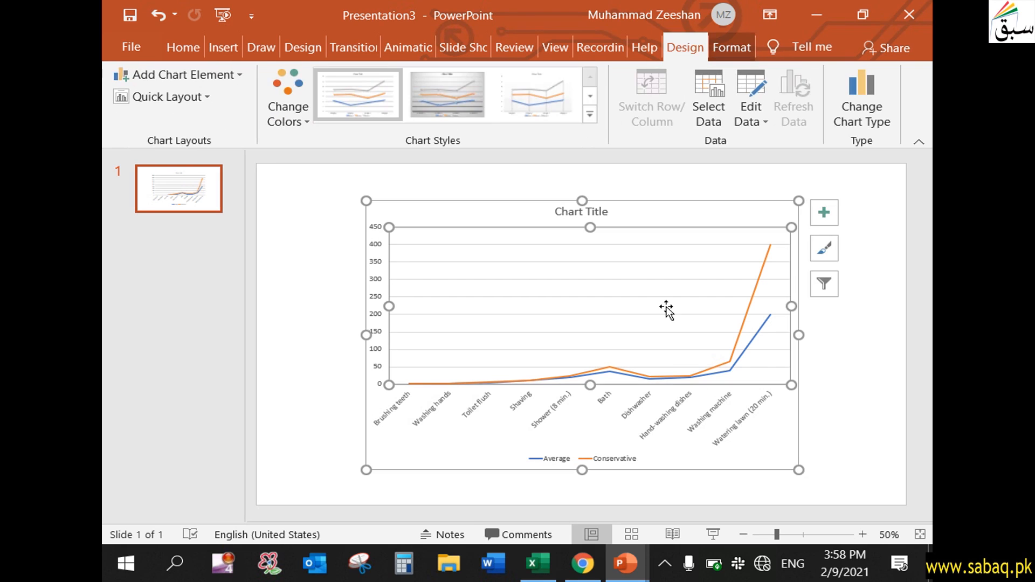
Step: Replace the placeholder chart title with "Water Consumption"
click(578, 212)
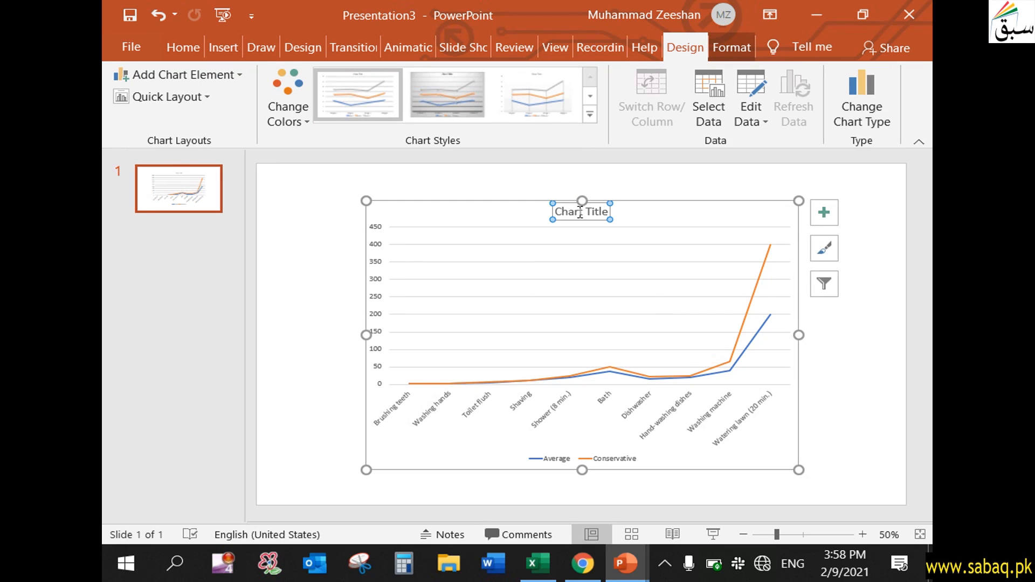
double_click(560, 212)
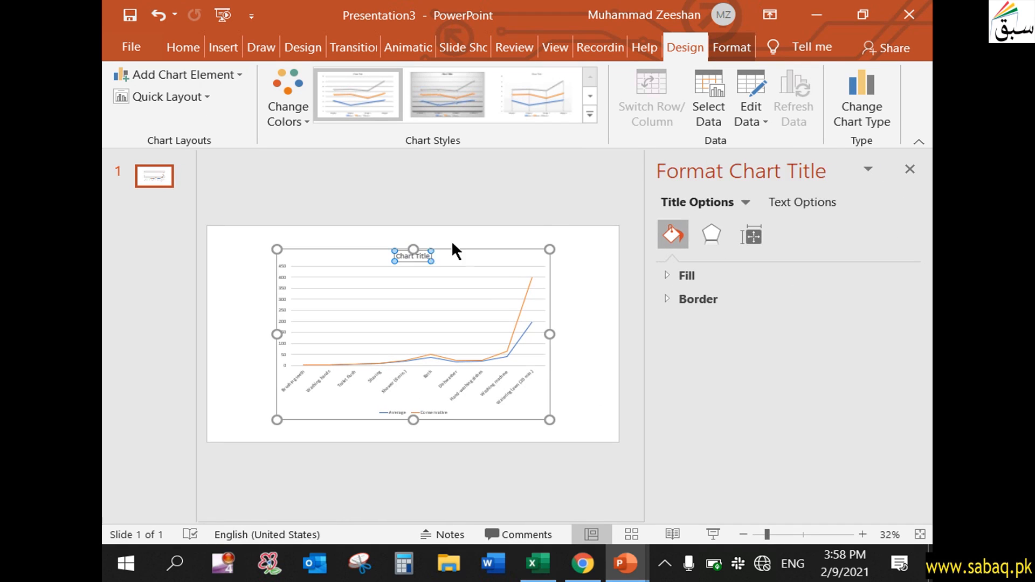
click(910, 170)
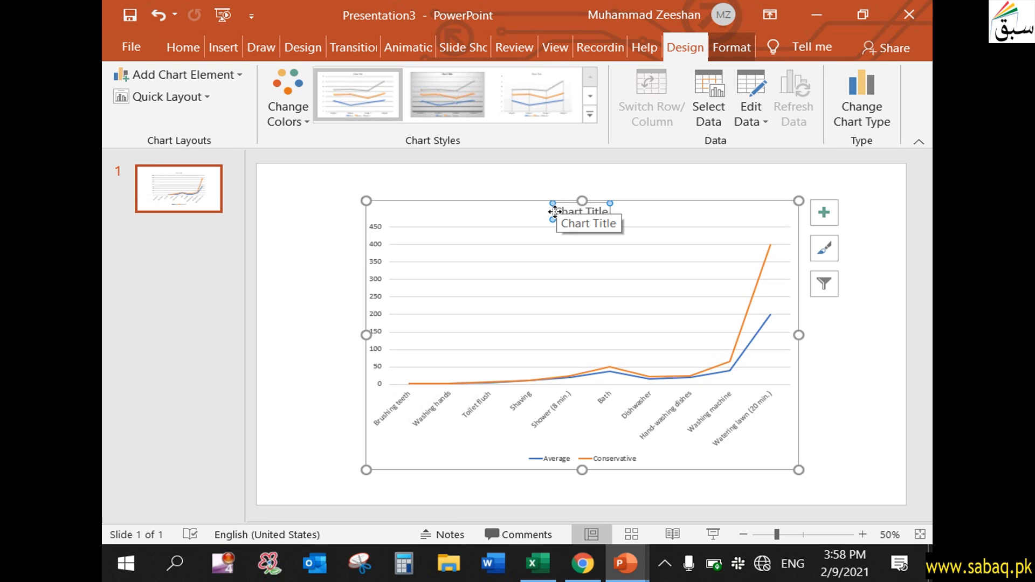
drag(557, 212, 630, 213)
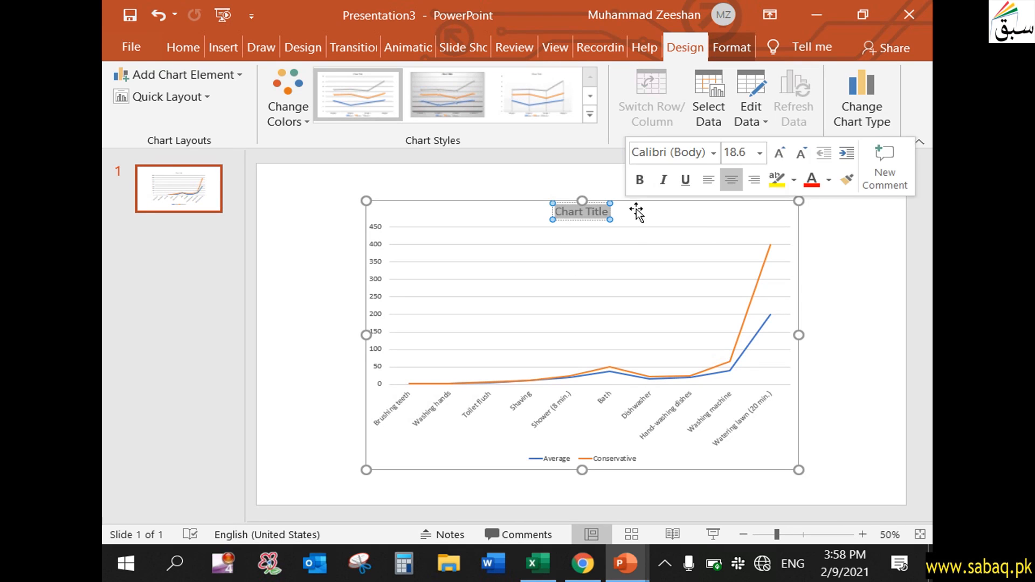
text(Water Co)
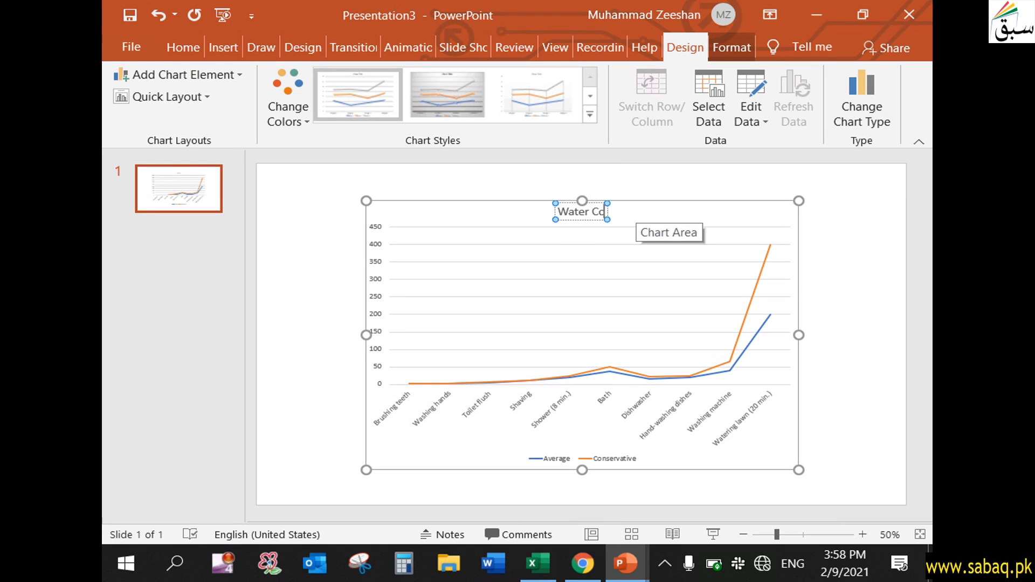
text(nsumtion)
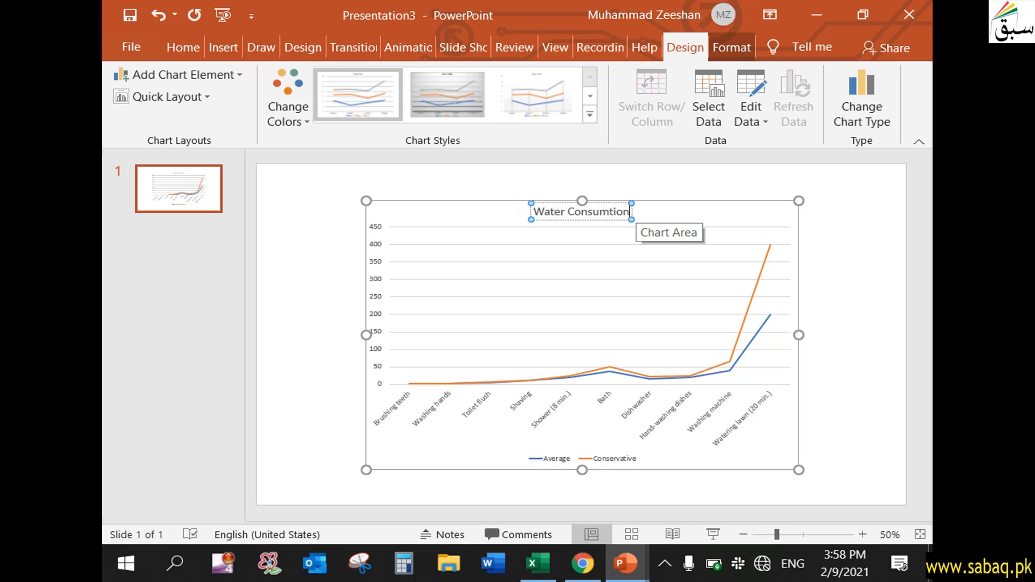
key(BackSpace)
key(BackSpace)
key(BackSpace)
key(BackSpace)
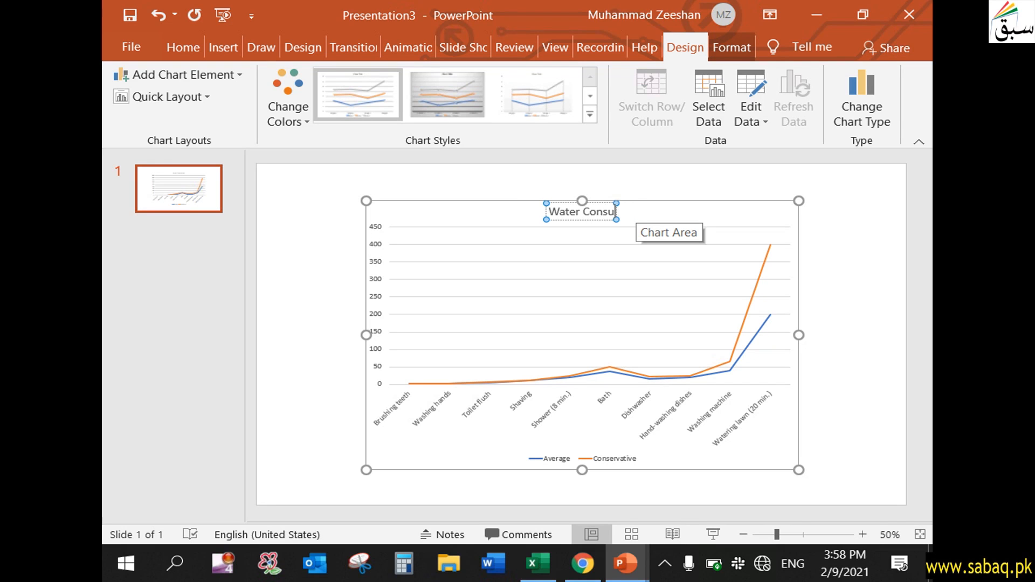
text(ption)
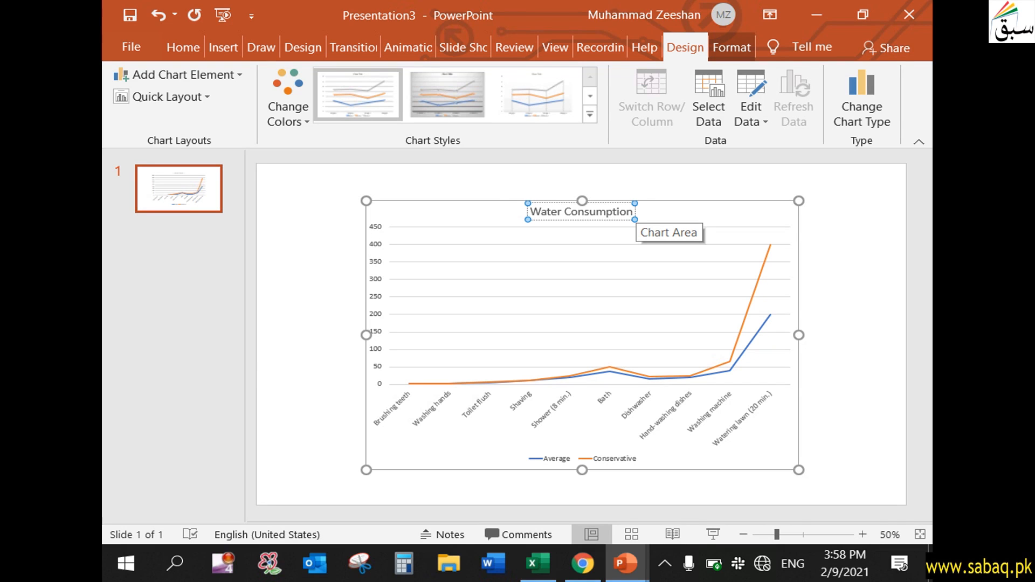
click(719, 275)
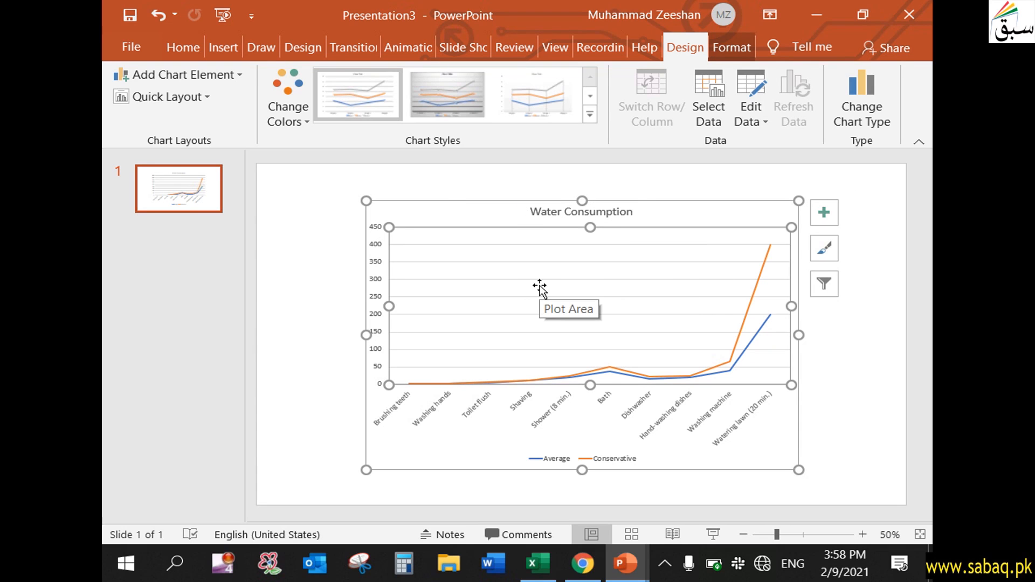
Step: Enlarge the chart outward from its upper-left corner and change its type to the standard Pie chart
drag(366, 200, 312, 184)
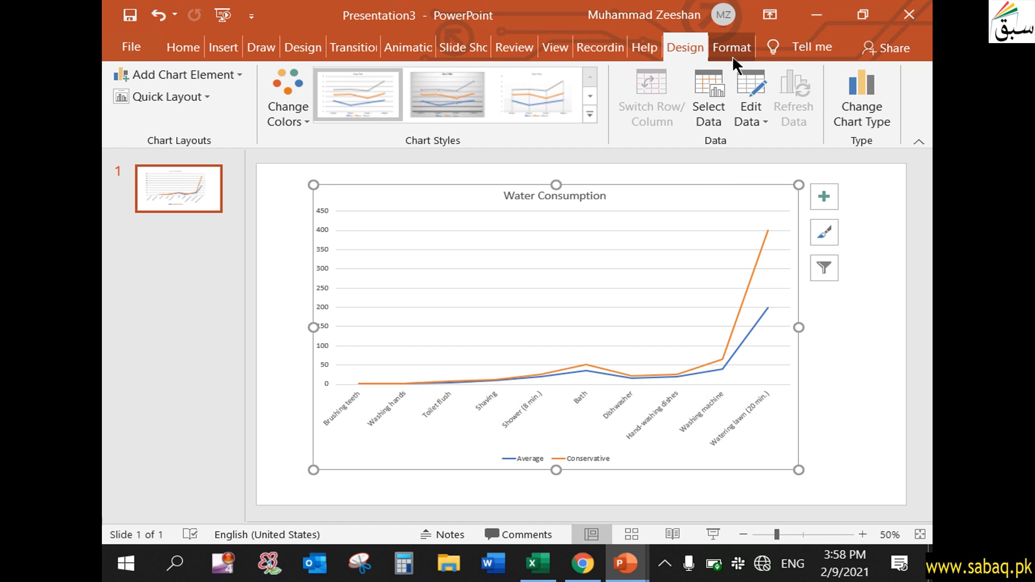
click(873, 95)
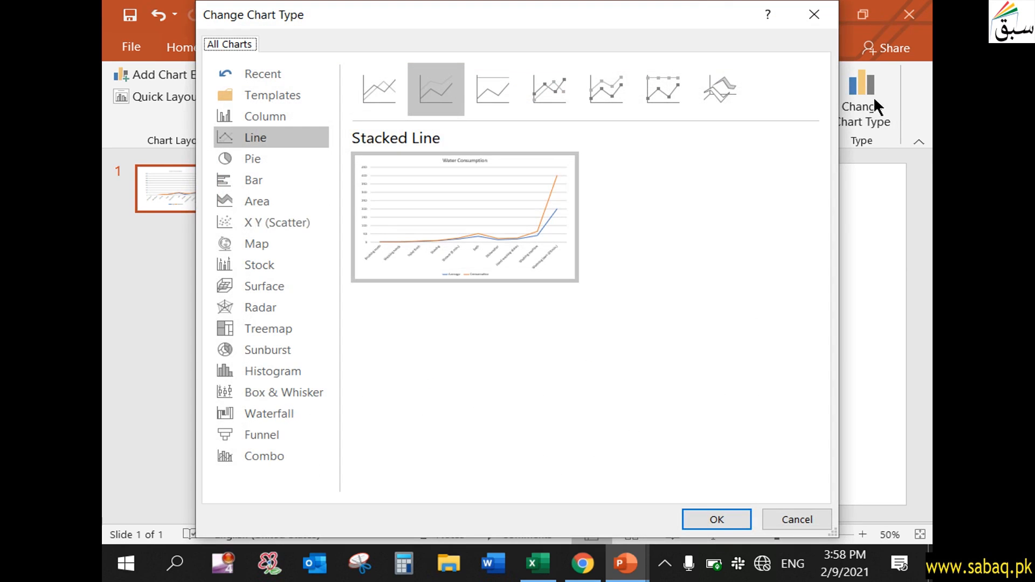
click(266, 158)
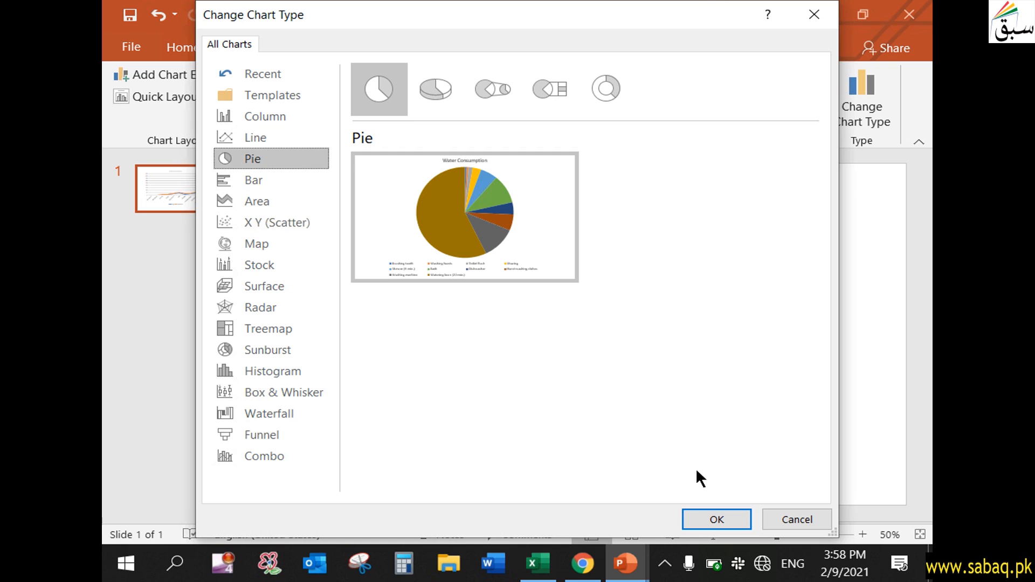
click(740, 520)
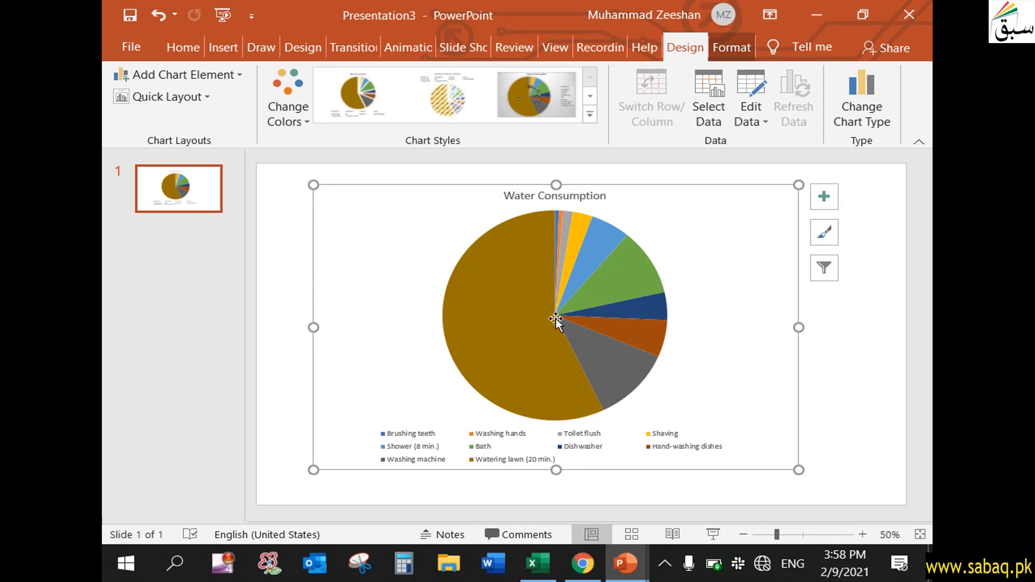
mouse_move(554, 314)
click(519, 360)
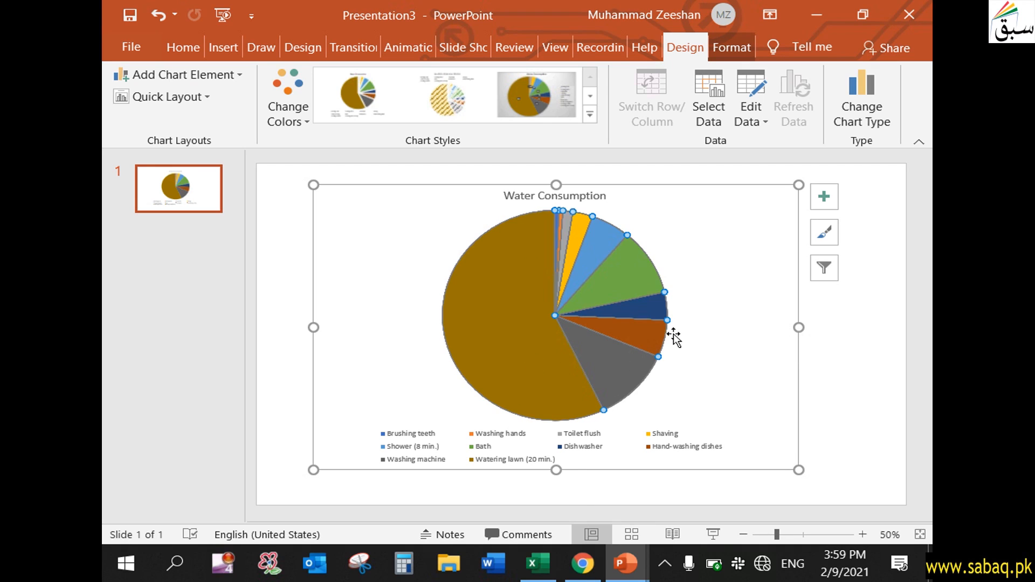
click(739, 329)
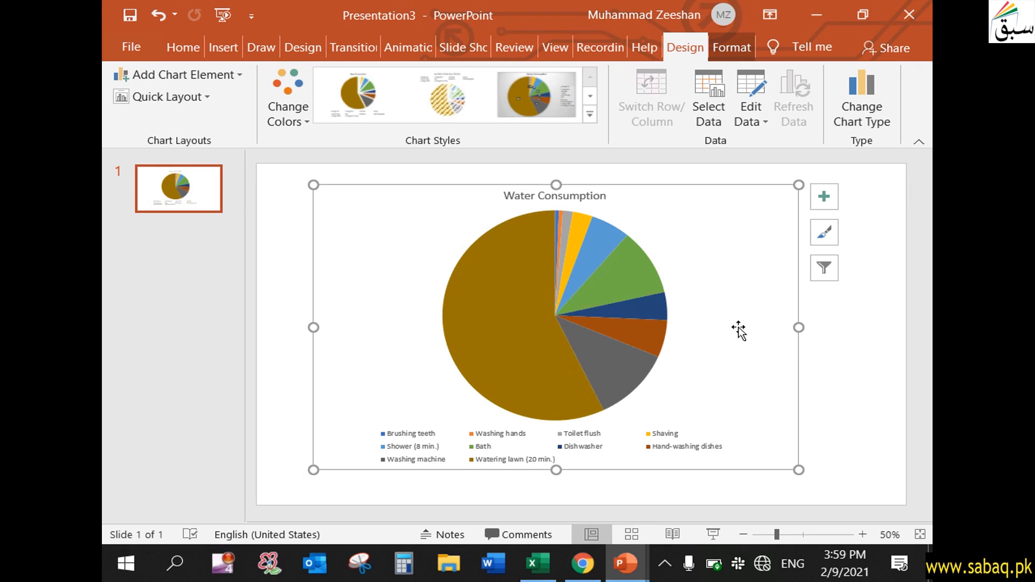
click(431, 441)
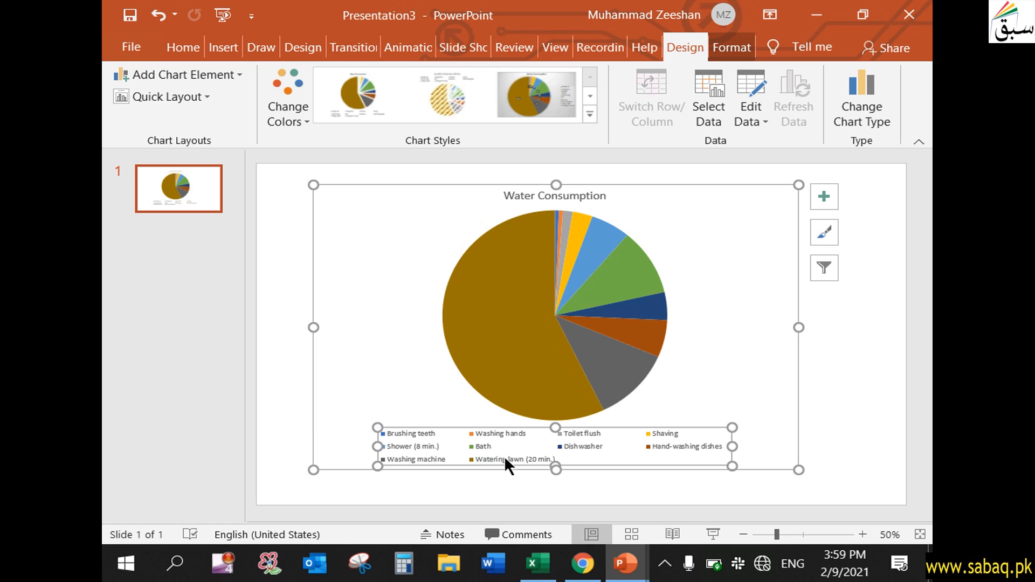
Step: Apply the third chart style to the pie chart, with a grey gradient background, percentage labels and a side legend
click(534, 284)
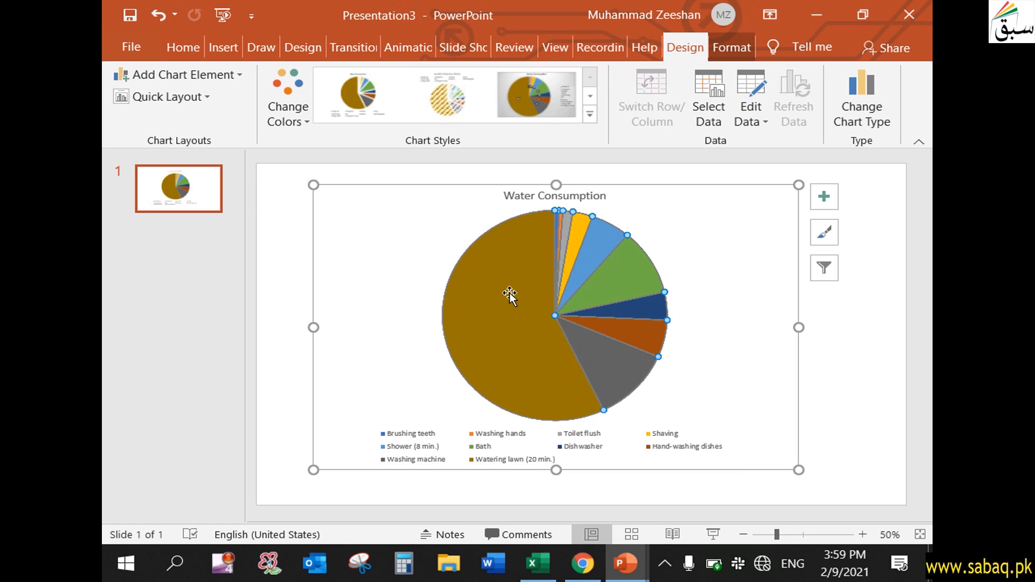
mouse_move(510, 294)
mouse_down()
mouse_move(474, 306)
mouse_move(517, 300)
mouse_up()
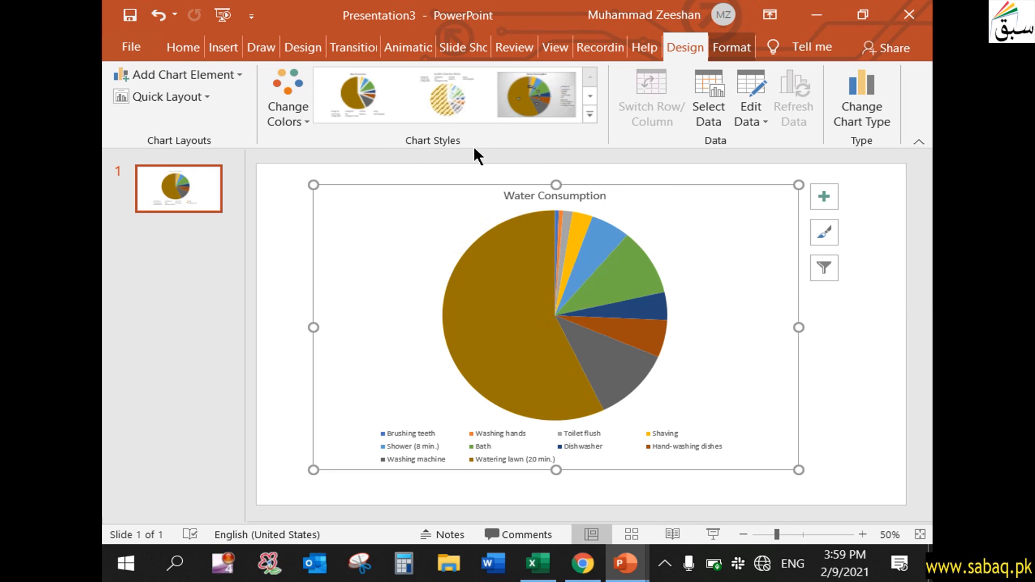
click(589, 114)
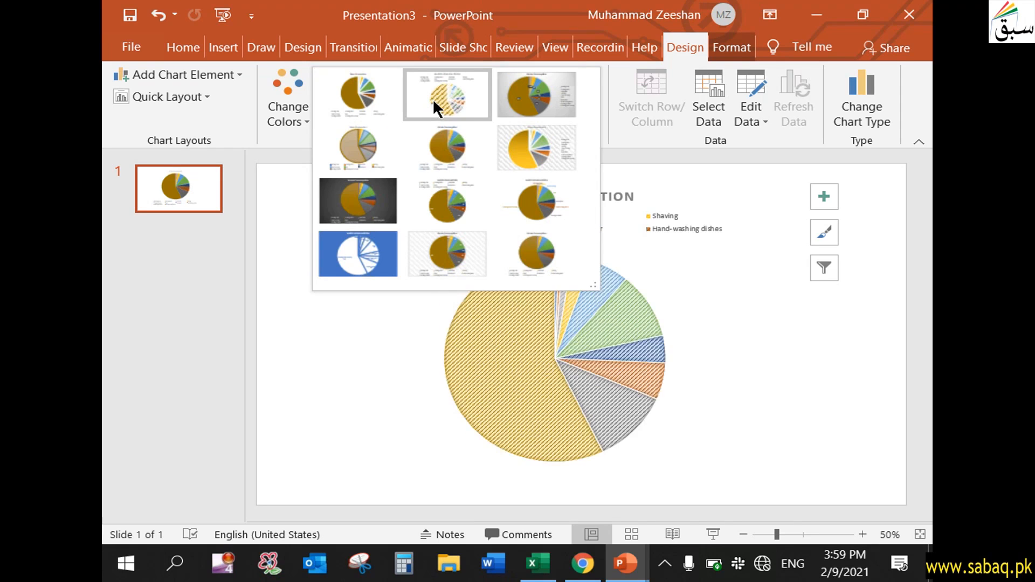
click(541, 102)
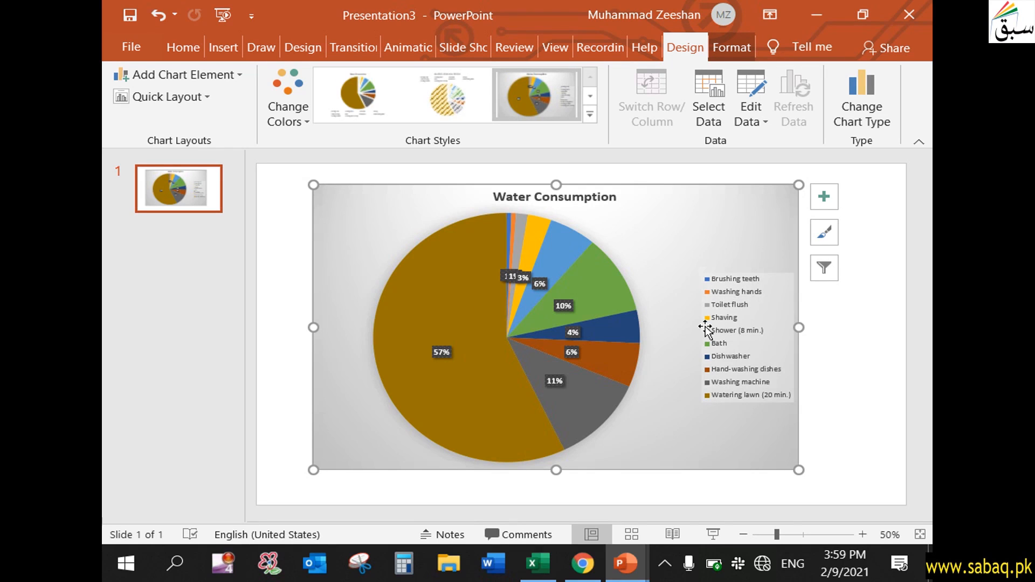
Step: Recolor the pie chart with the fourth Colorful palette, which begins with green, blue and gold
click(286, 116)
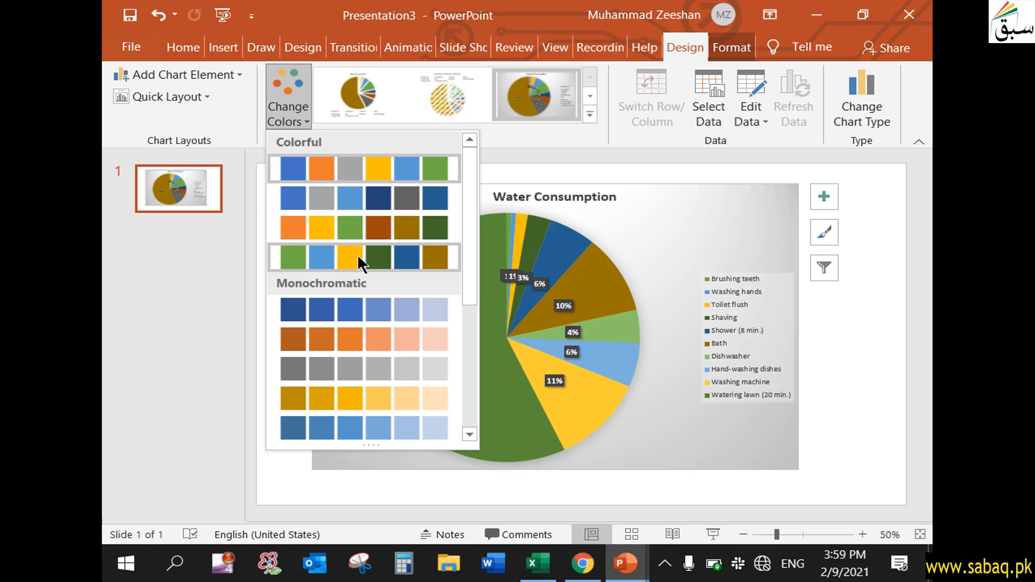
click(411, 264)
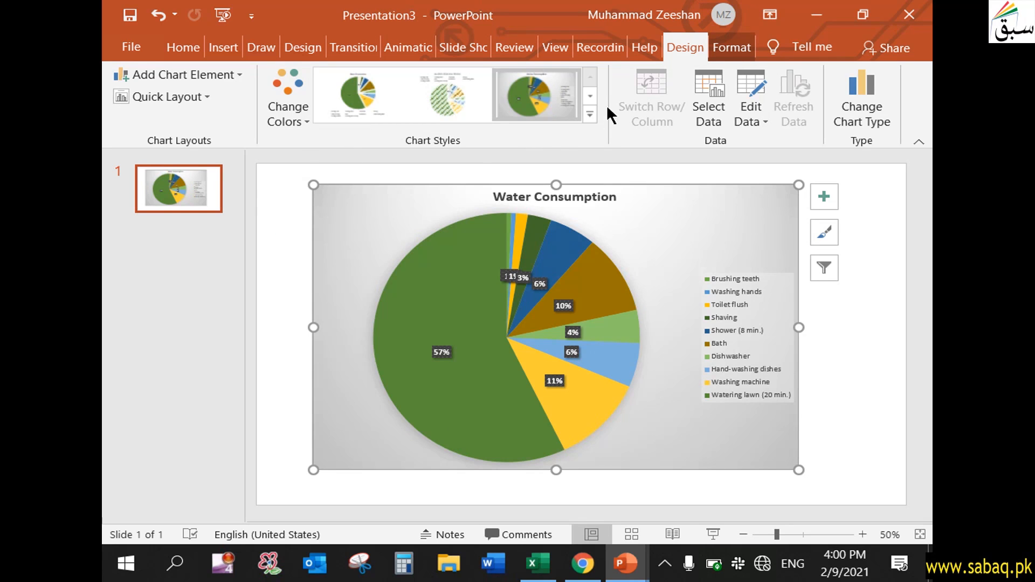
click(591, 113)
click(615, 148)
Step: Set the chart title position to Above Chart
click(234, 75)
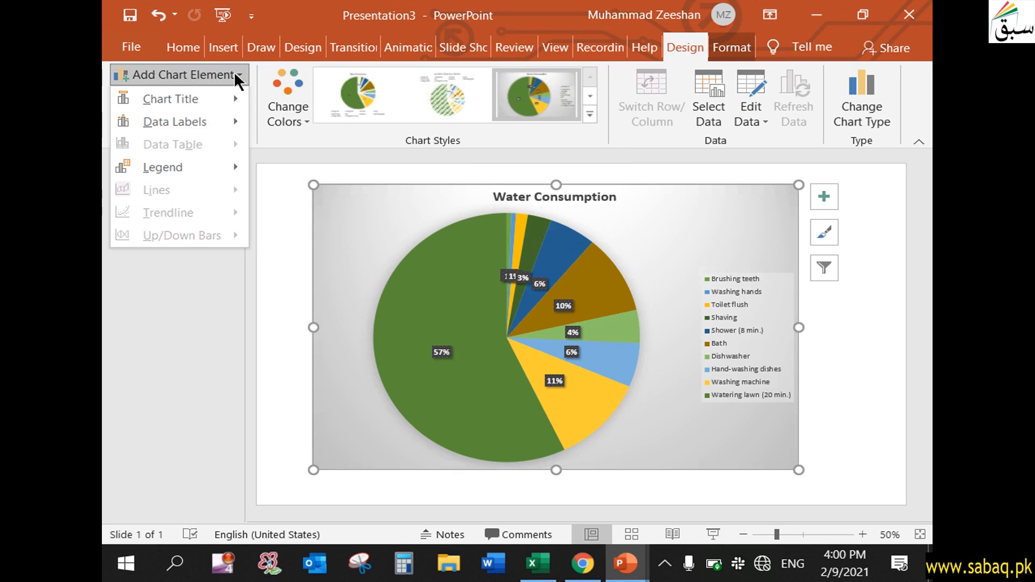
mouse_move(222, 94)
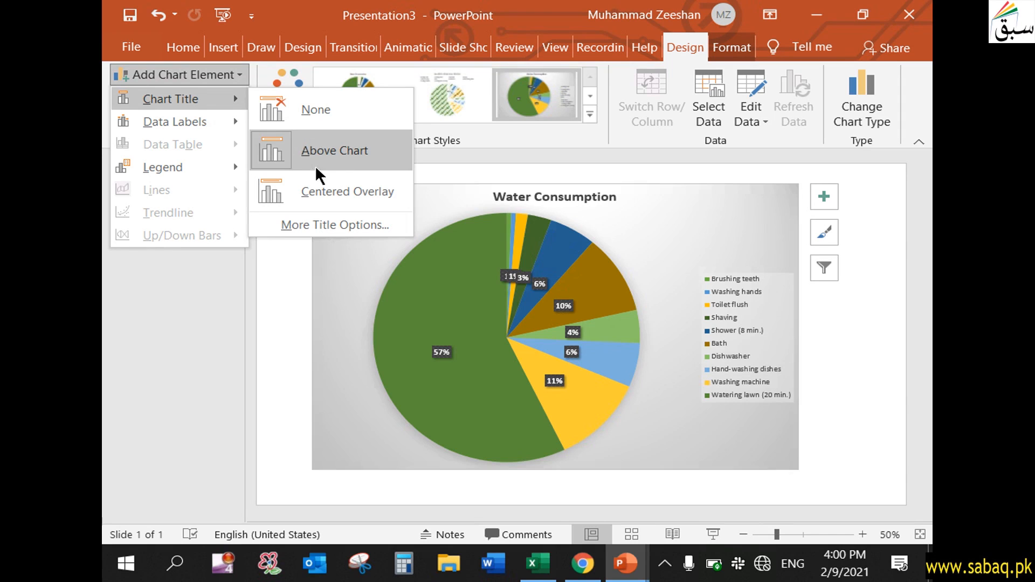
click(338, 150)
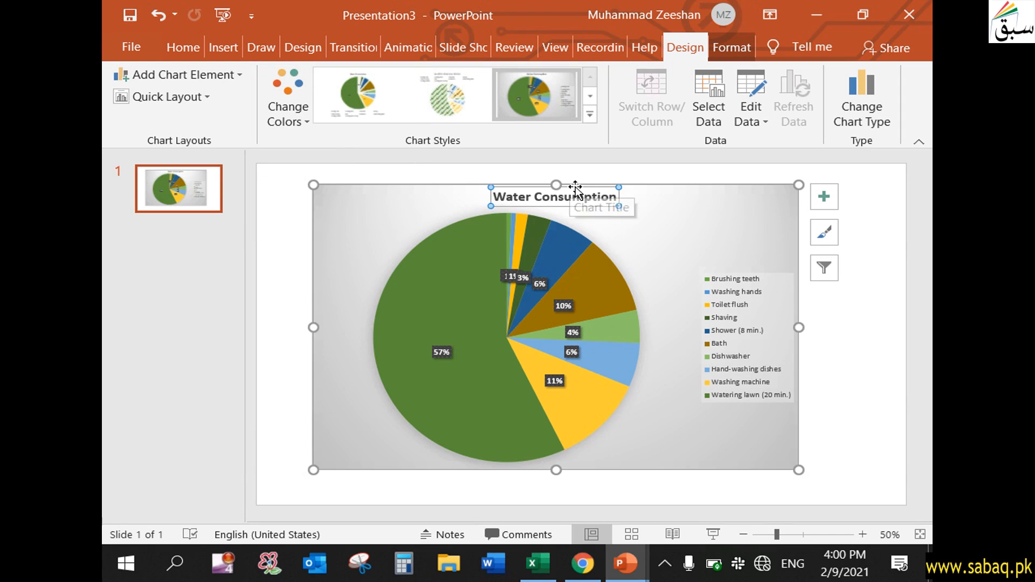
Step: Change the chart title position to Centered Overlay and shift the whole chart slightly up and to the right on the slide
click(241, 72)
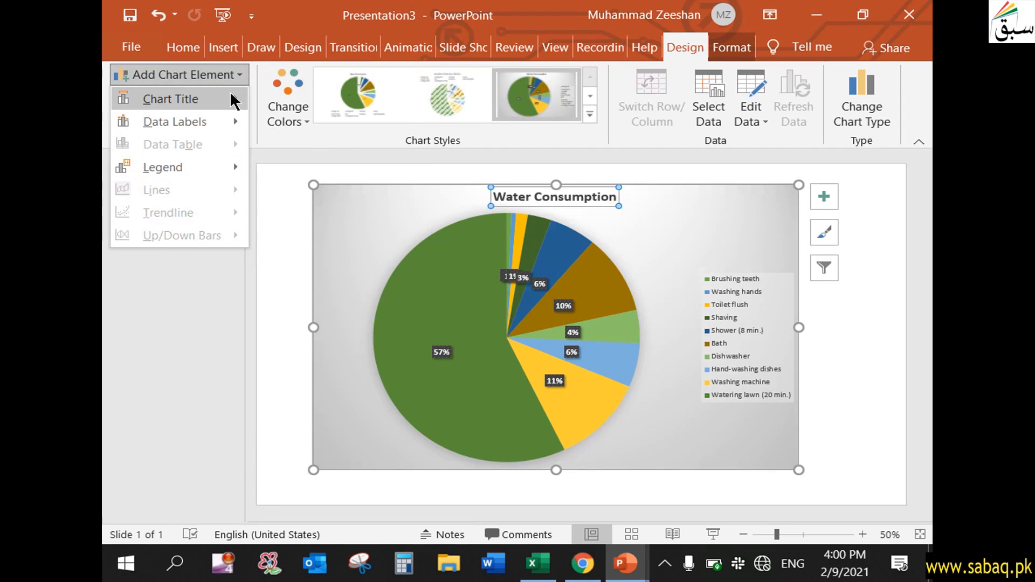
mouse_move(233, 100)
click(341, 186)
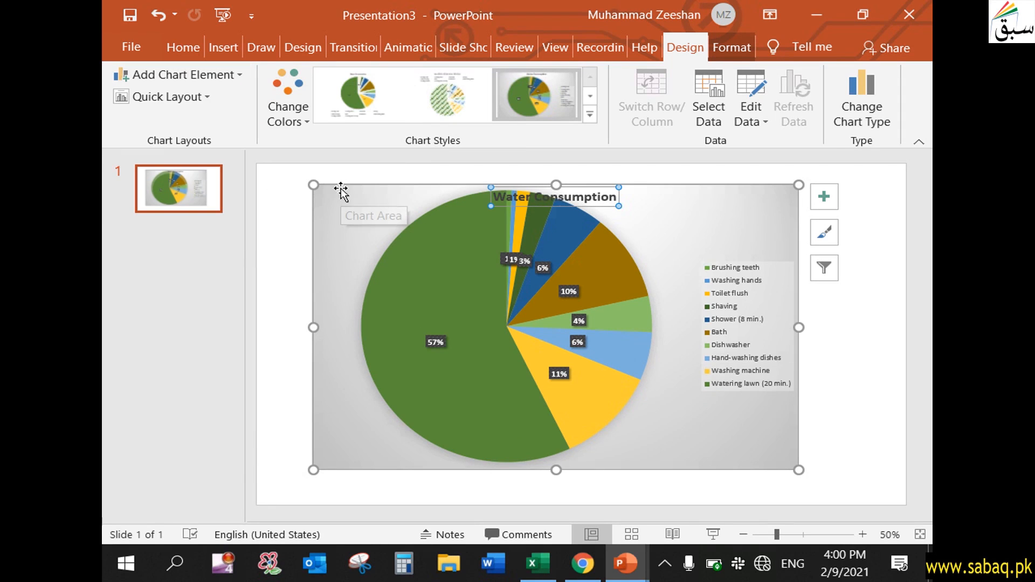
mouse_move(587, 185)
mouse_down()
mouse_move(574, 193)
mouse_move(596, 180)
mouse_up()
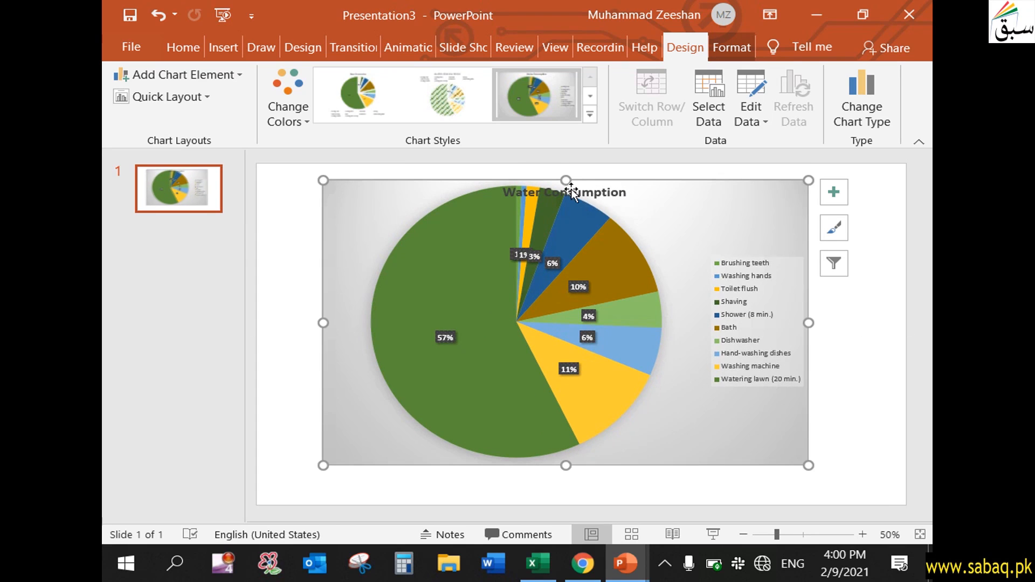
Step: Remove the "Water Consumption" title from the pie chart by setting the chart title to None
click(206, 76)
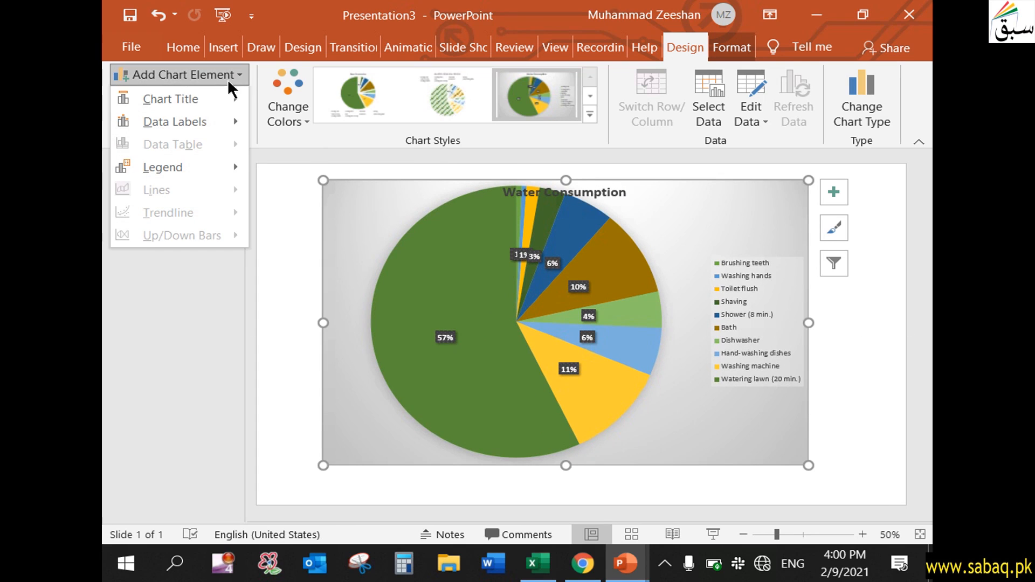
mouse_move(236, 99)
click(318, 107)
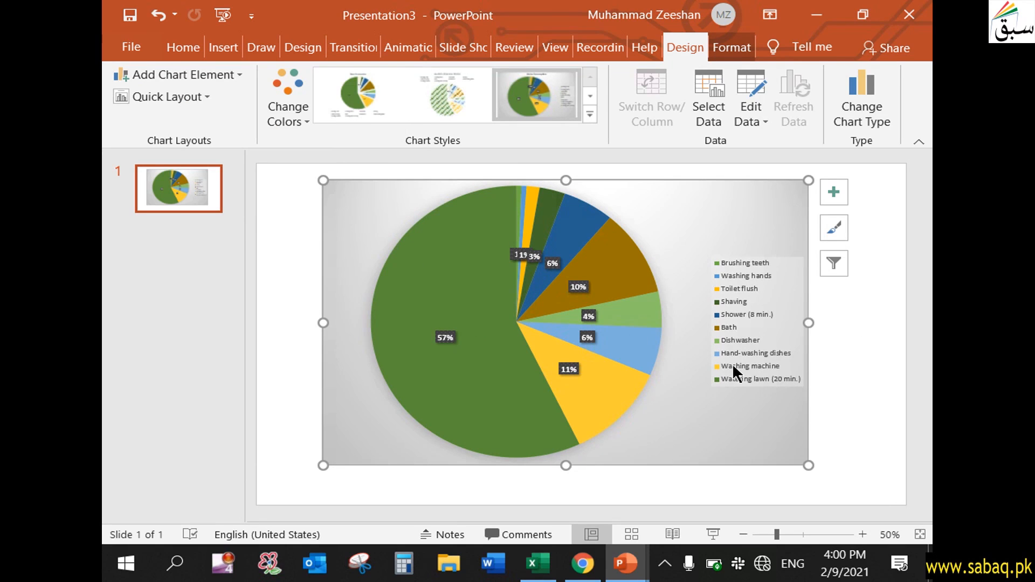
click(855, 470)
click(696, 429)
Step: Show the data label placement options for the pie chart
click(219, 76)
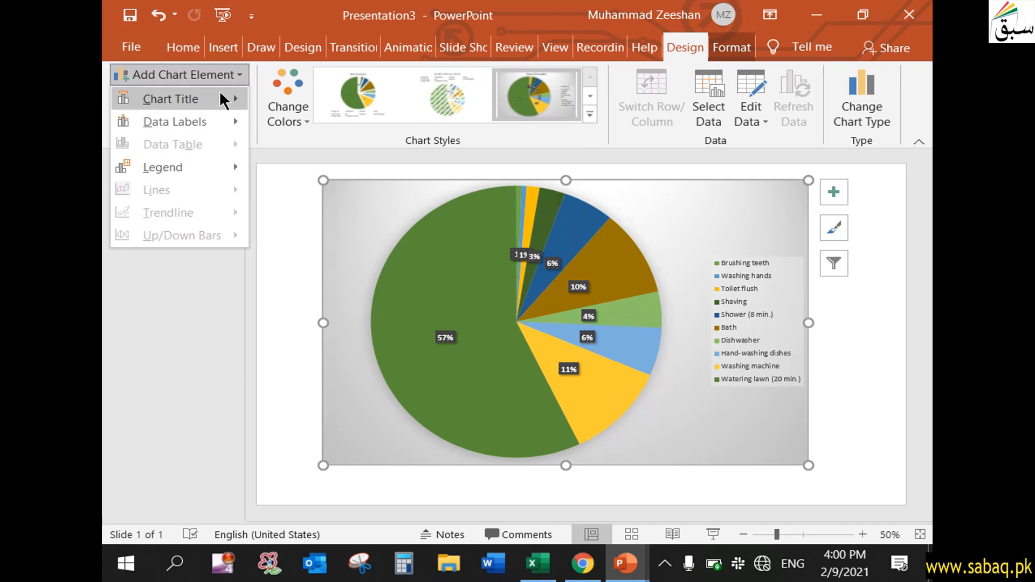
mouse_move(224, 126)
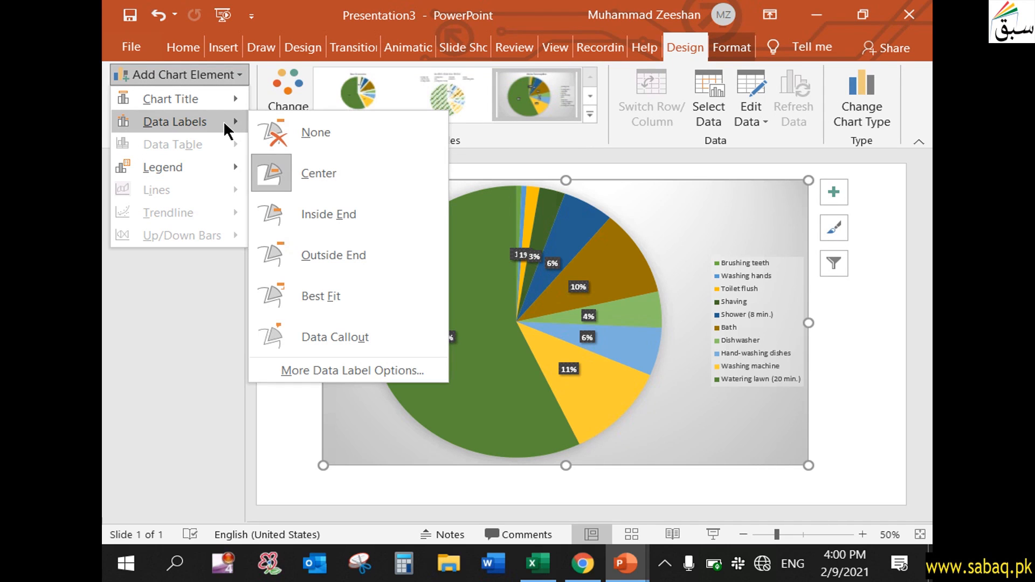